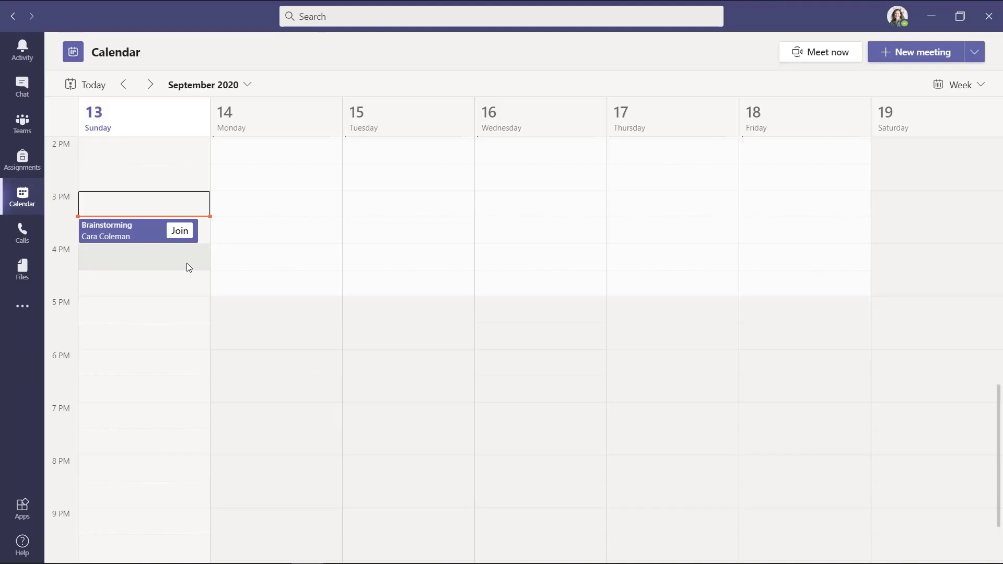
Join the Brainstorming meeting and share Microsoft Whiteboard in present mode, so that only the presenter can edit
{"action": "left_click", "coordinate": [181, 232]}
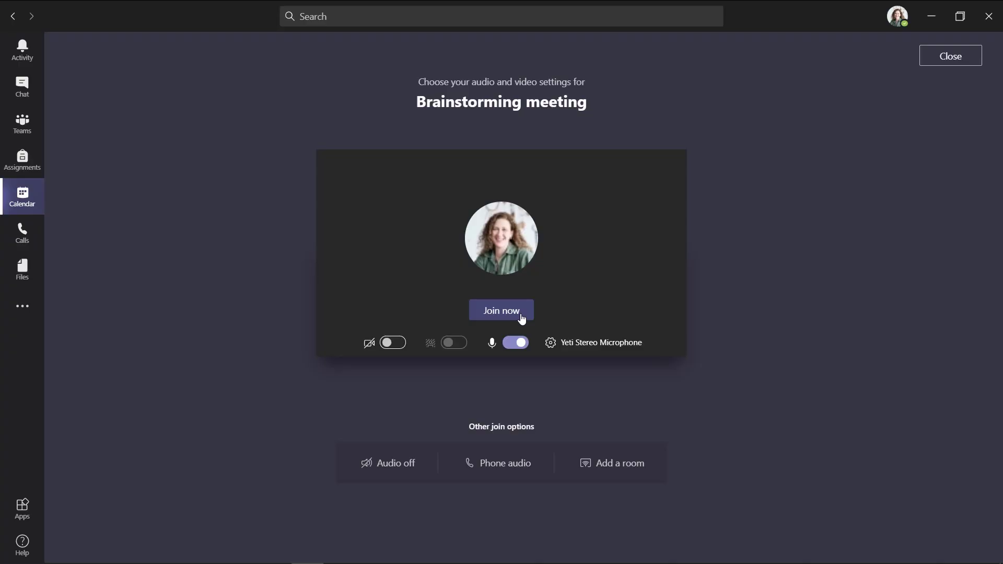
{"action": "left_click", "coordinate": [521, 317]}
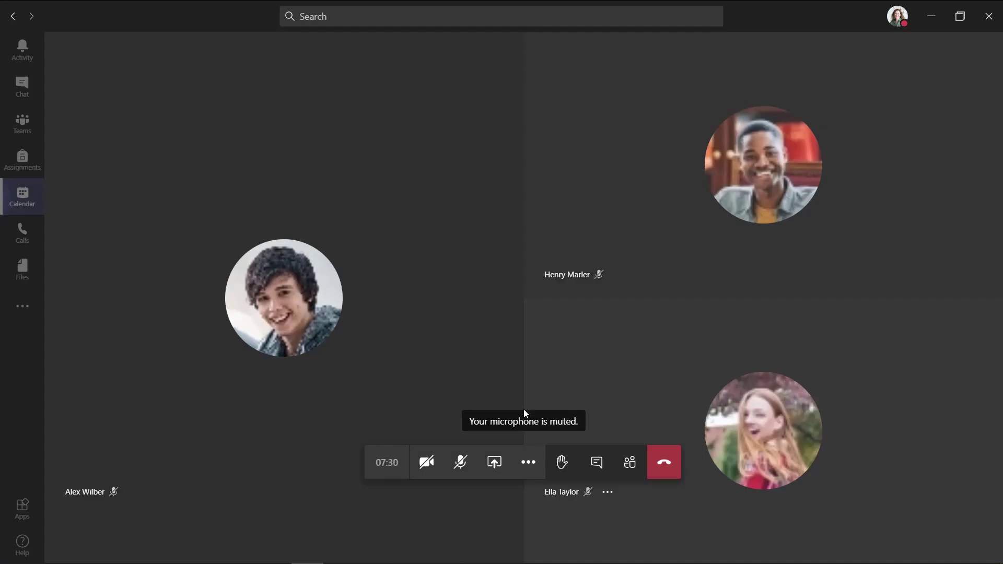
{"action": "left_click", "coordinate": [495, 466]}
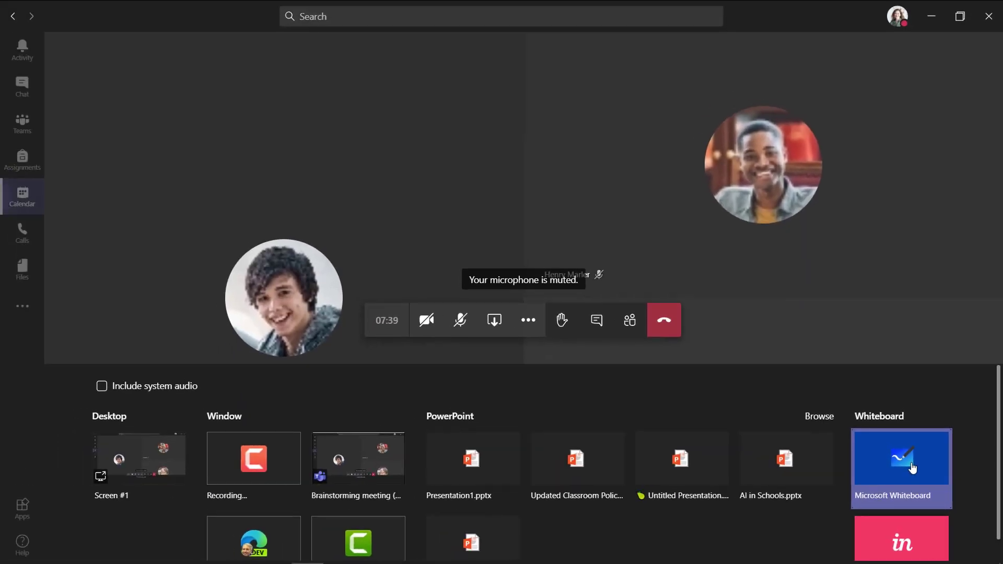
{"action": "left_click", "coordinate": [913, 467]}
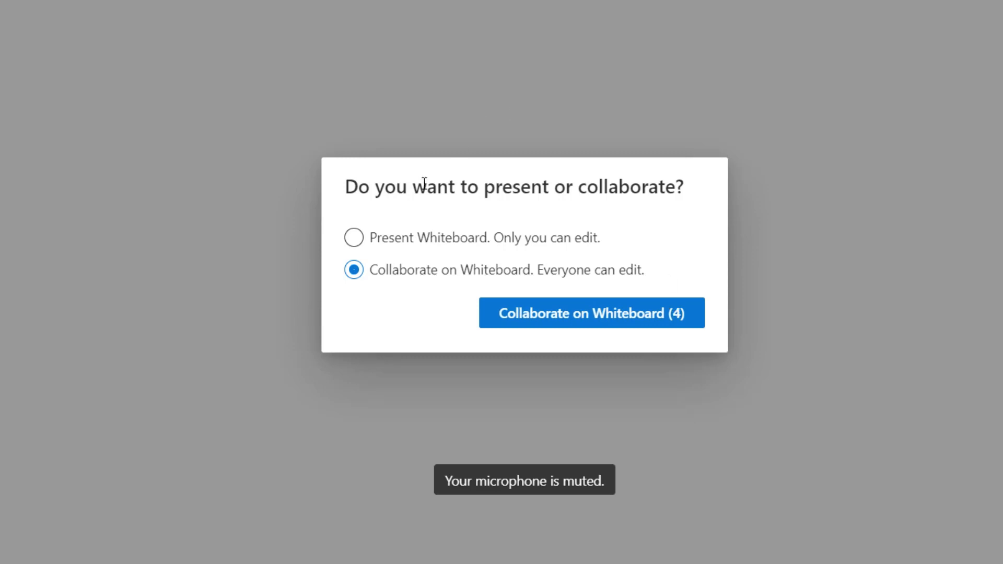
{"action": "left_click", "coordinate": [354, 241]}
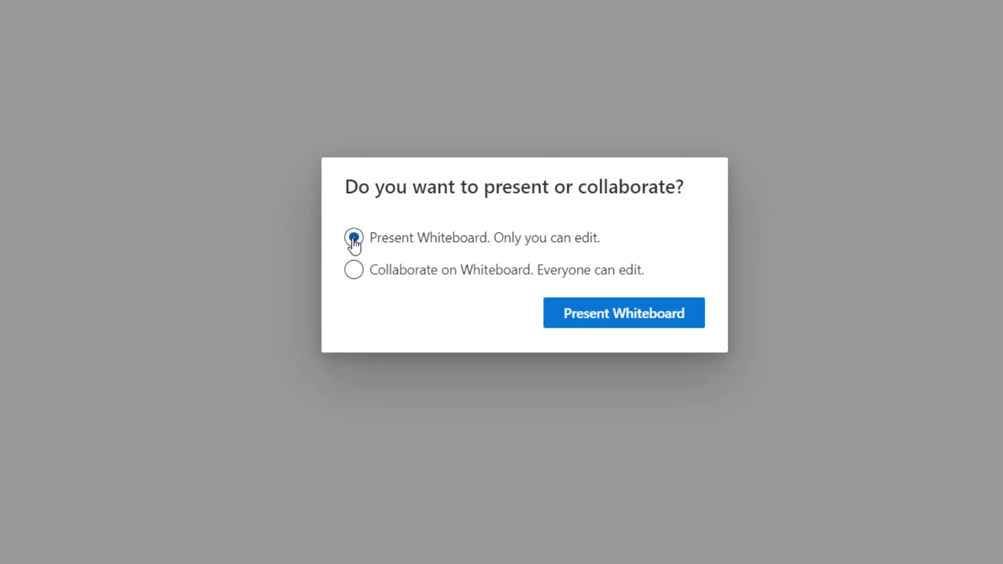
{"action": "left_click", "coordinate": [610, 324]}
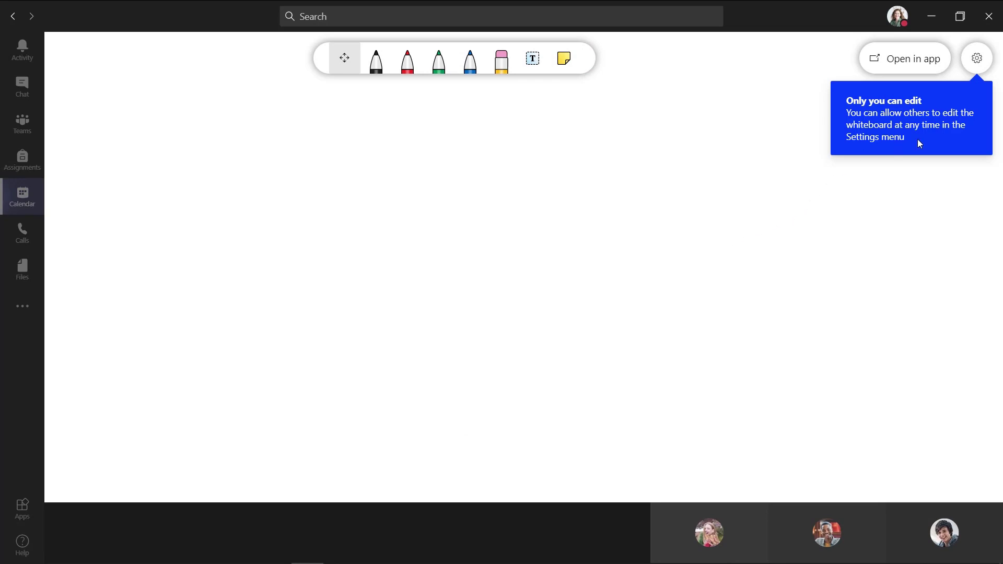
Check the whiteboard settings for the option that controls whether other participants can edit
{"action": "left_click", "coordinate": [975, 59]}
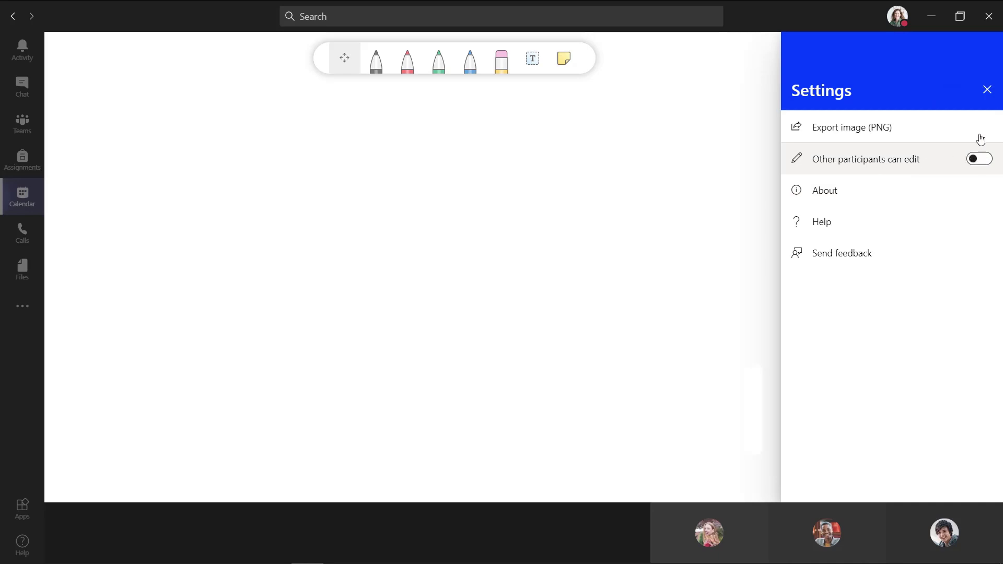
{"action": "left_click", "coordinate": [987, 92]}
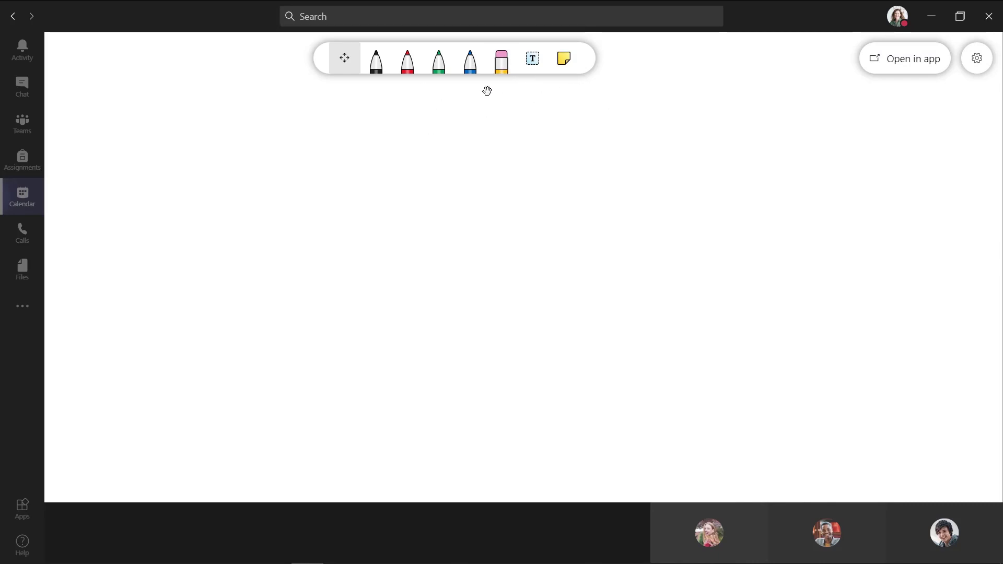
Add three text boxes to the whiteboard reading "Idea List #1", "Idea List #2" and "Idea List #3"
{"action": "left_click", "coordinate": [538, 69]}
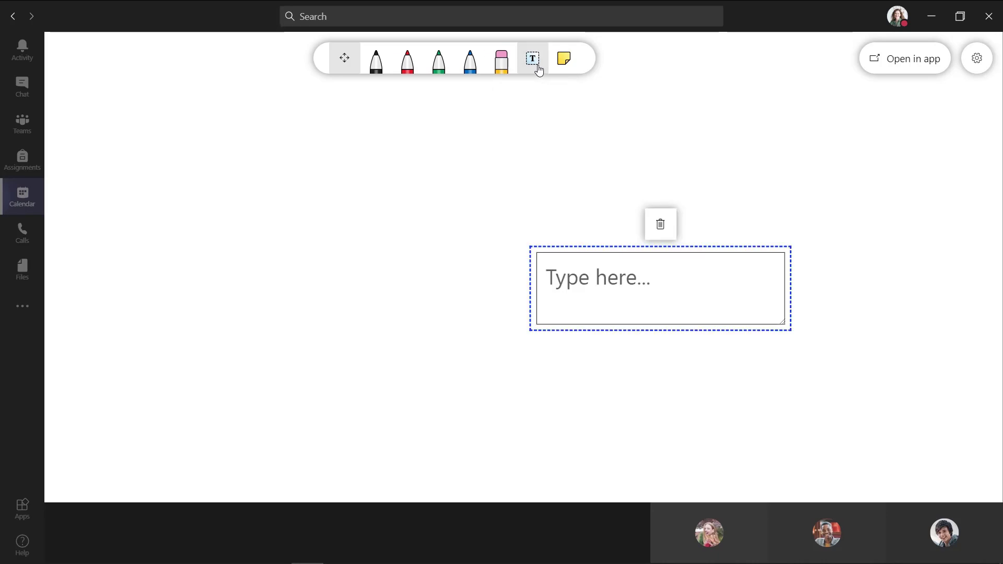
{"action": "type", "text": "Idea List #1"}
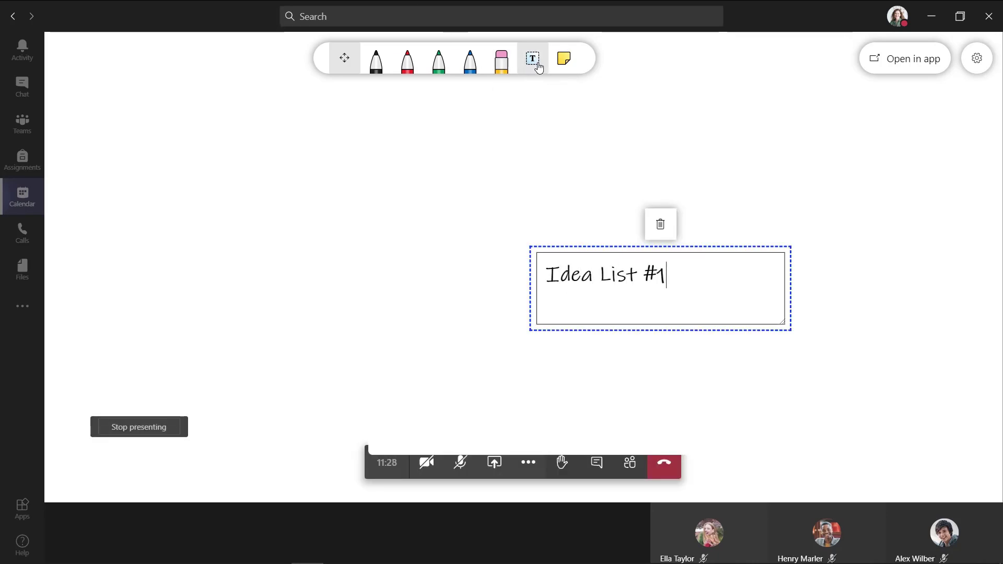
{"action": "left_click", "coordinate": [538, 69]}
{"action": "type", "text": "Idea Lis"}
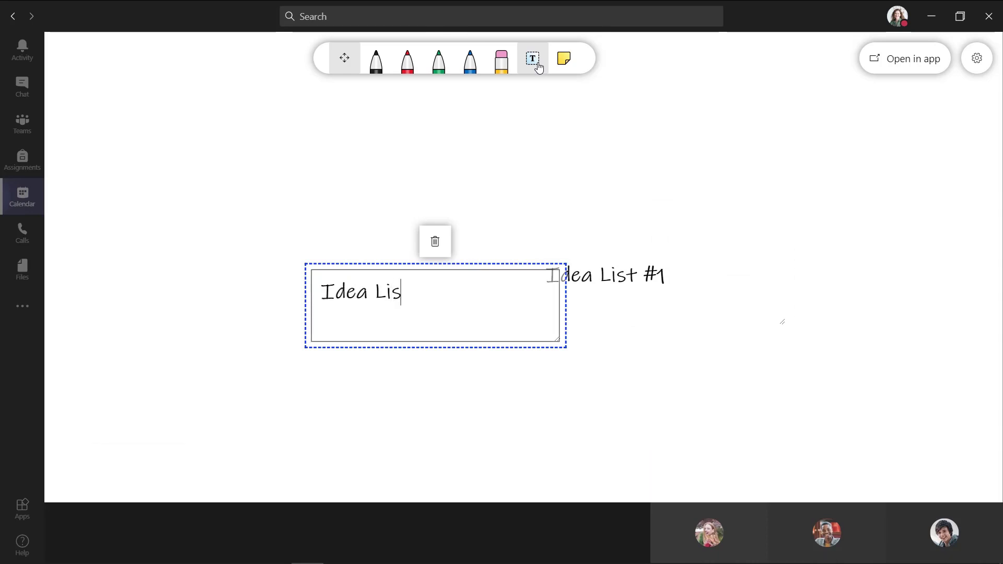
{"action": "type", "text": "t #2"}
{"action": "left_click", "coordinate": [533, 60]}
{"action": "type", "text": "Idea List #3"}
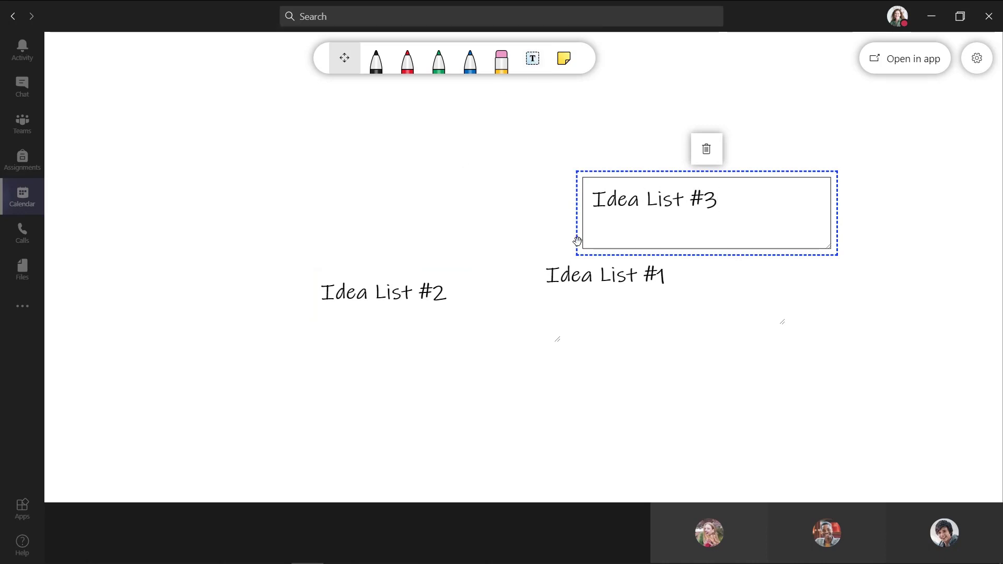
Arrange the three idea list headings in numerical order as a row across the upper part of the canvas
{"action": "left_click_drag", "start_coordinate": [584, 281], "coordinate": [210, 179]}
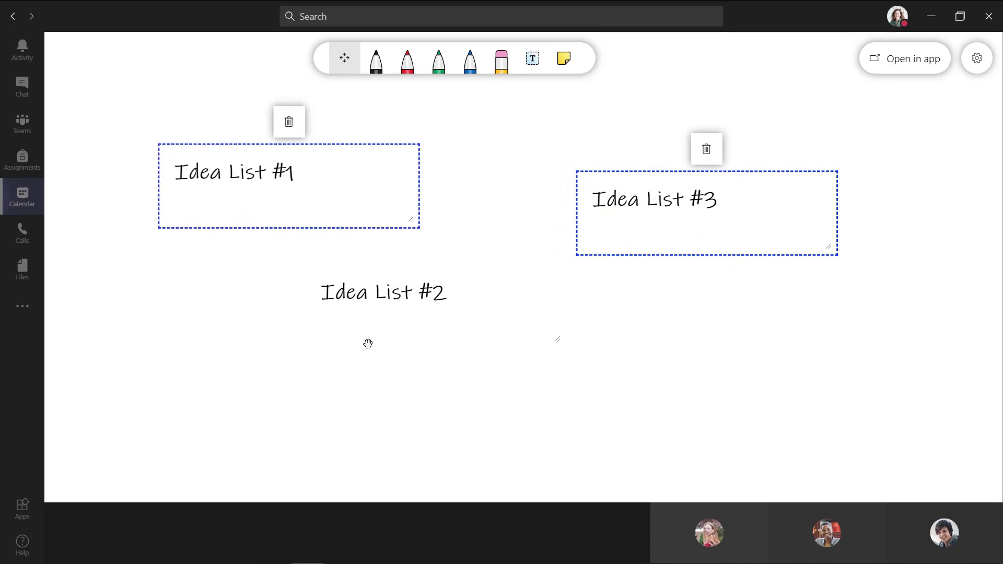
{"action": "left_click_drag", "start_coordinate": [397, 294], "coordinate": [525, 173]}
{"action": "left_click_drag", "start_coordinate": [735, 205], "coordinate": [845, 171]}
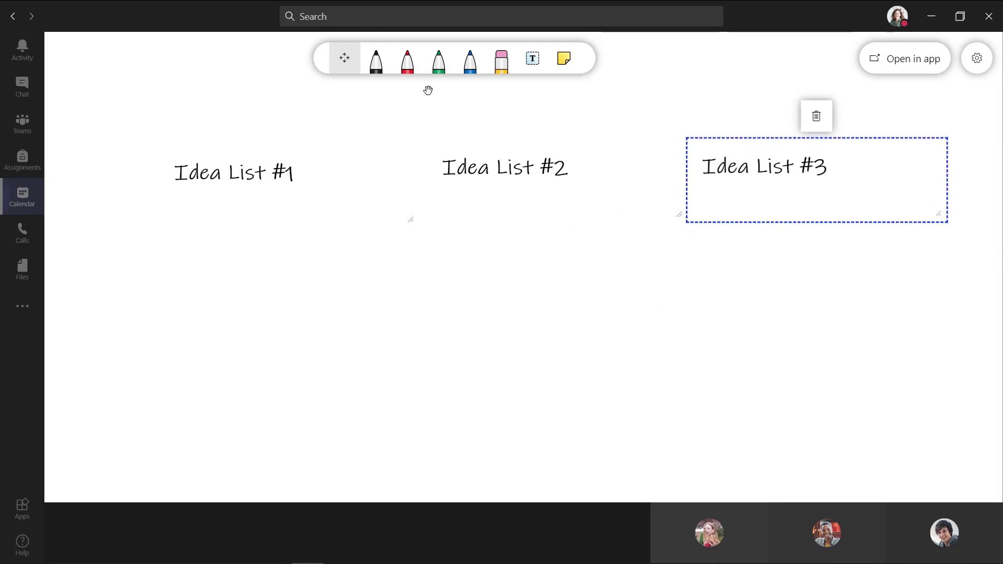
Underline Idea List #1 with the red pen, Idea List #2 with green and Idea List #3 with blue
{"action": "left_click", "coordinate": [407, 67]}
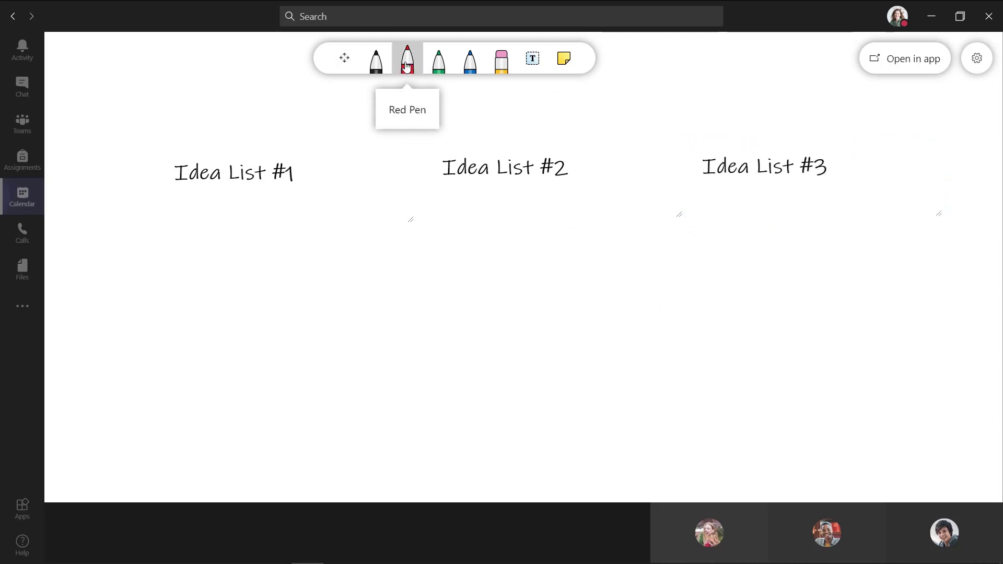
{"action": "mouse_move", "coordinate": [284, 197]}
{"action": "left_mouse_down"}
{"action": "mouse_move", "coordinate": [208, 211]}
{"action": "mouse_move", "coordinate": [307, 206]}
{"action": "left_mouse_up"}
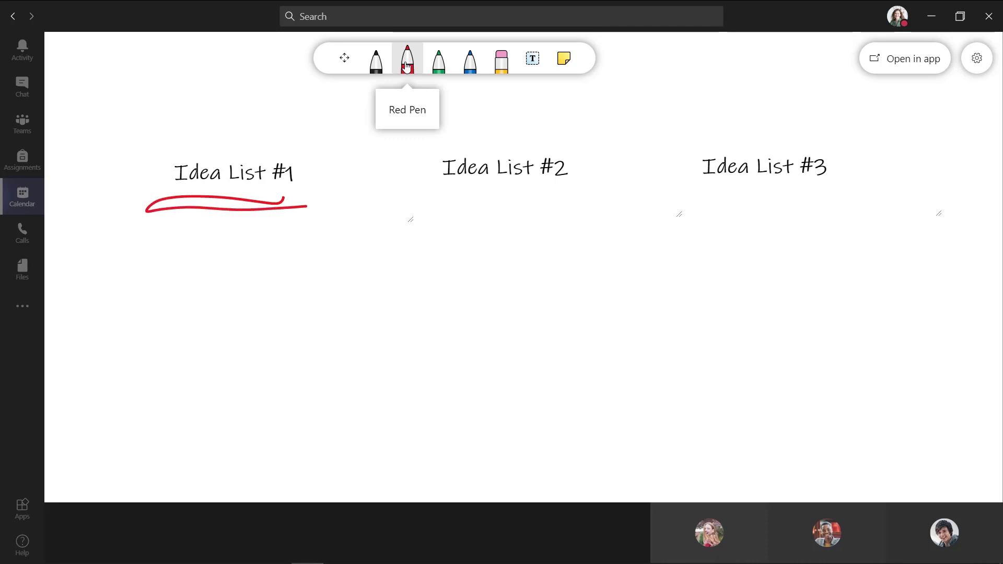
{"action": "left_click", "coordinate": [439, 67]}
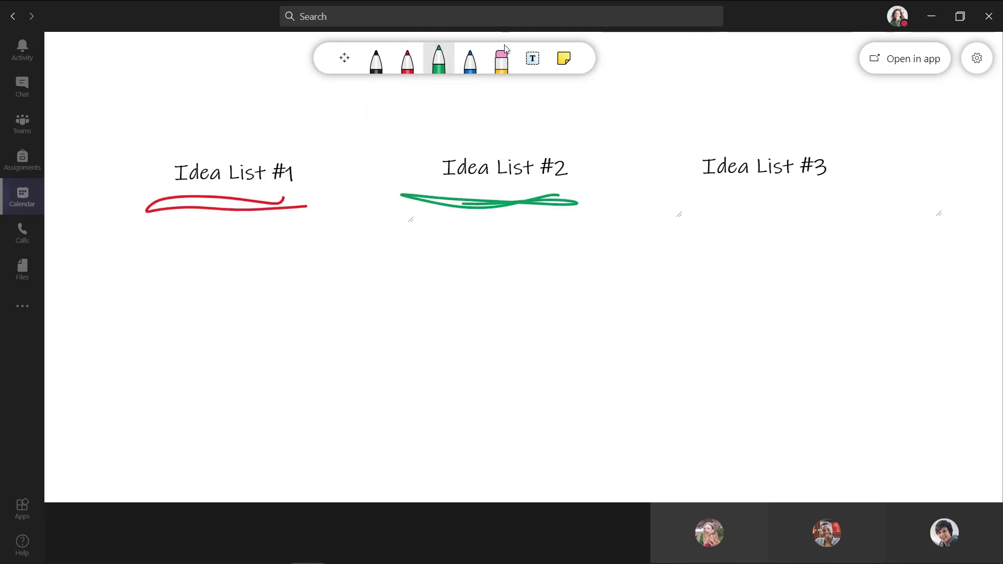
{"action": "left_click", "coordinate": [473, 64]}
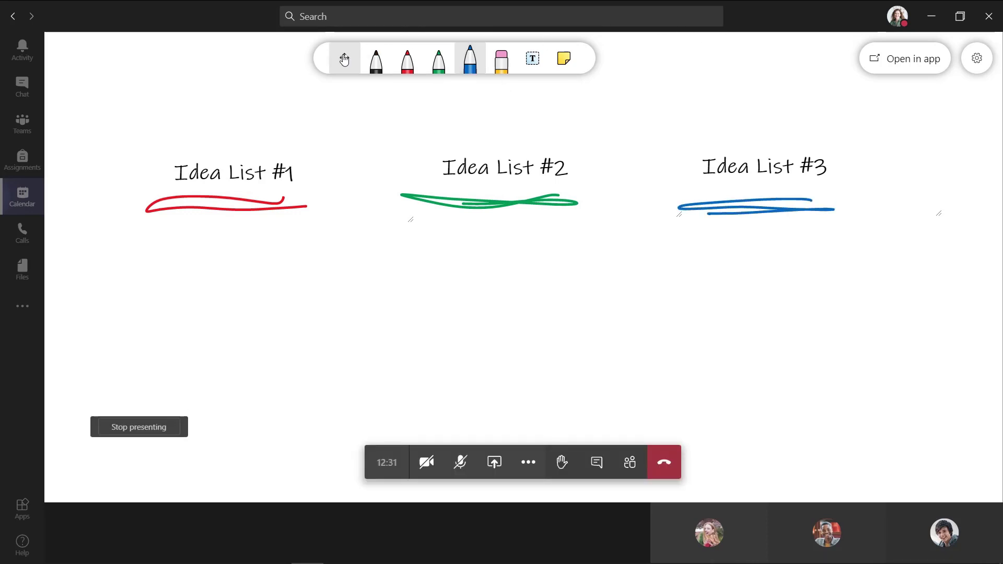
Look over the whiteboard canvas at different zoom levels, ending with the three headings near its upper edge
{"action": "left_click", "coordinate": [345, 59]}
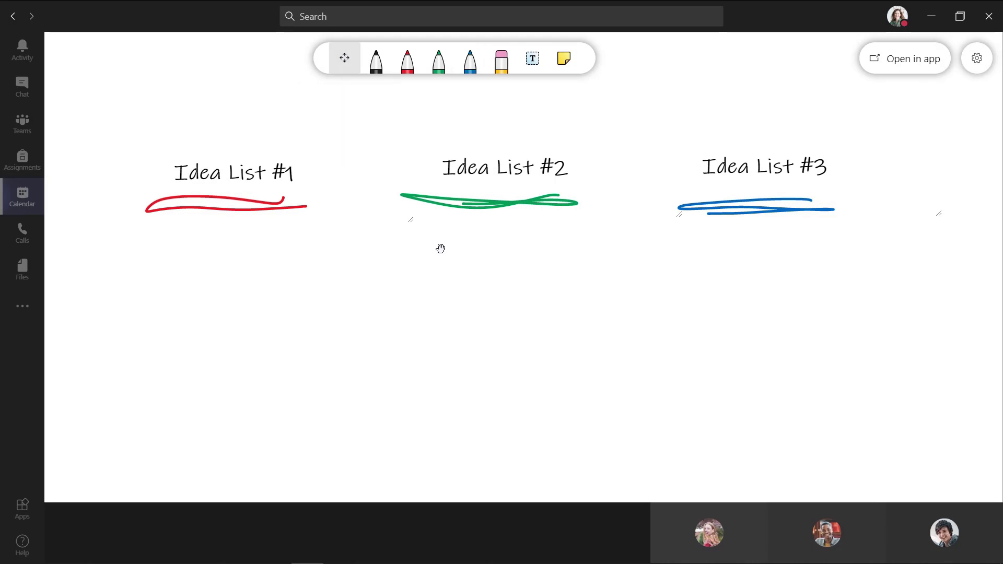
{"action": "left_click_drag", "start_coordinate": [449, 249], "coordinate": [516, 281]}
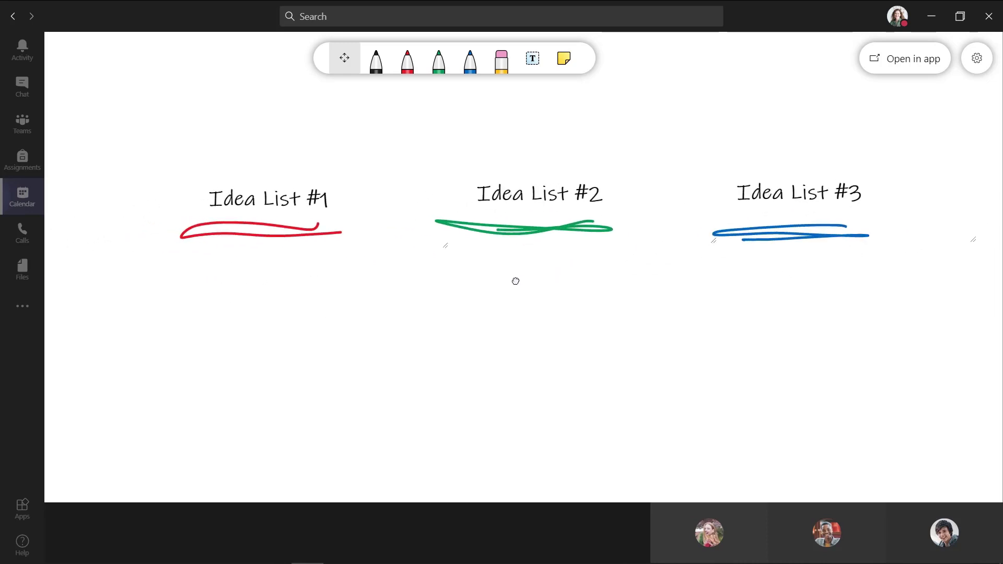
{"action": "scroll", "coordinate": [515, 281], "scroll_direction": "down", "scroll_amount": 10}
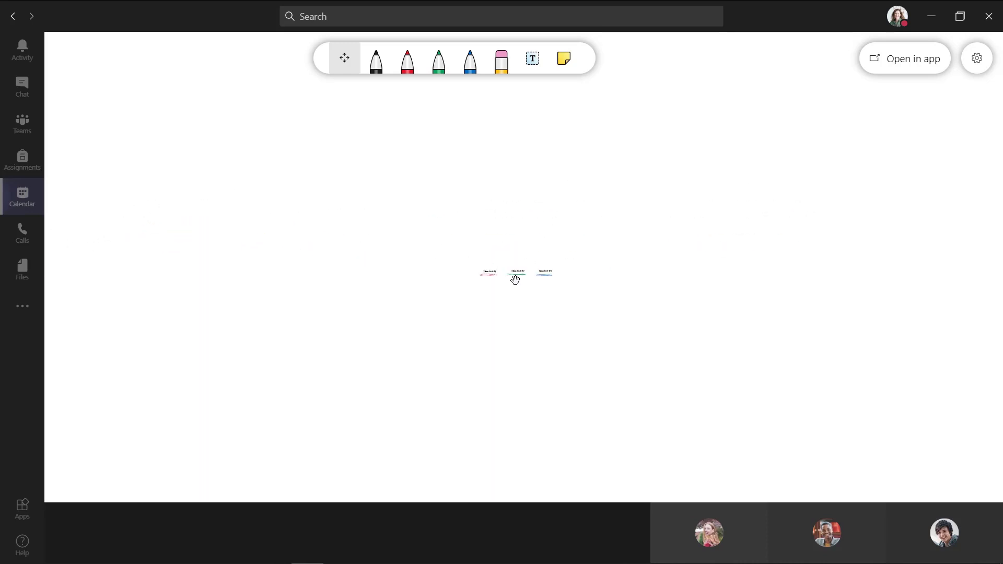
{"action": "scroll", "coordinate": [515, 280], "scroll_direction": "up", "scroll_amount": 1}
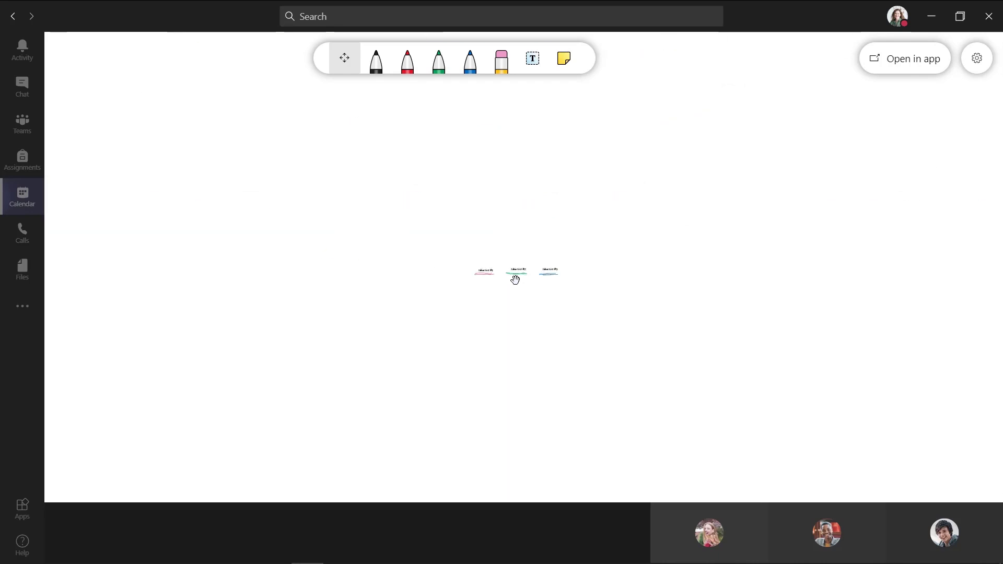
{"action": "scroll", "coordinate": [515, 280], "scroll_direction": "up", "scroll_amount": 8}
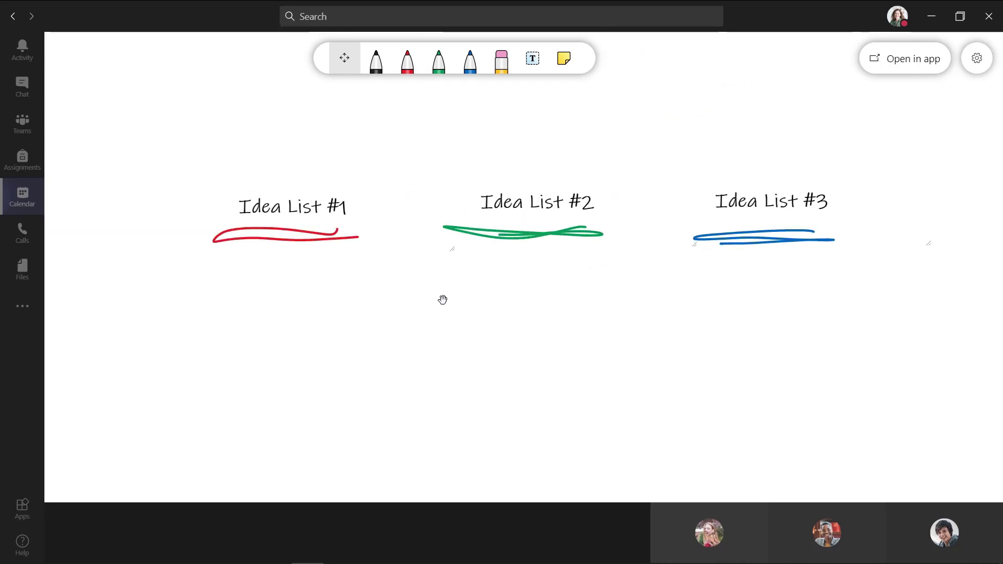
{"action": "scroll", "coordinate": [443, 283], "scroll_direction": "up", "scroll_amount": 2}
{"action": "left_click_drag", "start_coordinate": [443, 283], "coordinate": [436, 228]}
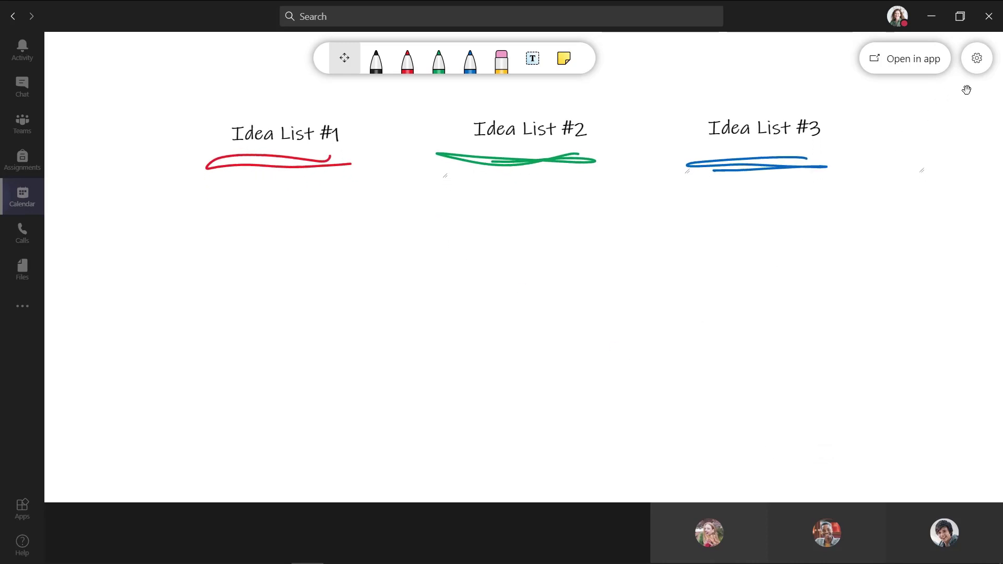
Allow other participants to edit the whiteboard and close the settings
{"action": "left_click", "coordinate": [977, 58]}
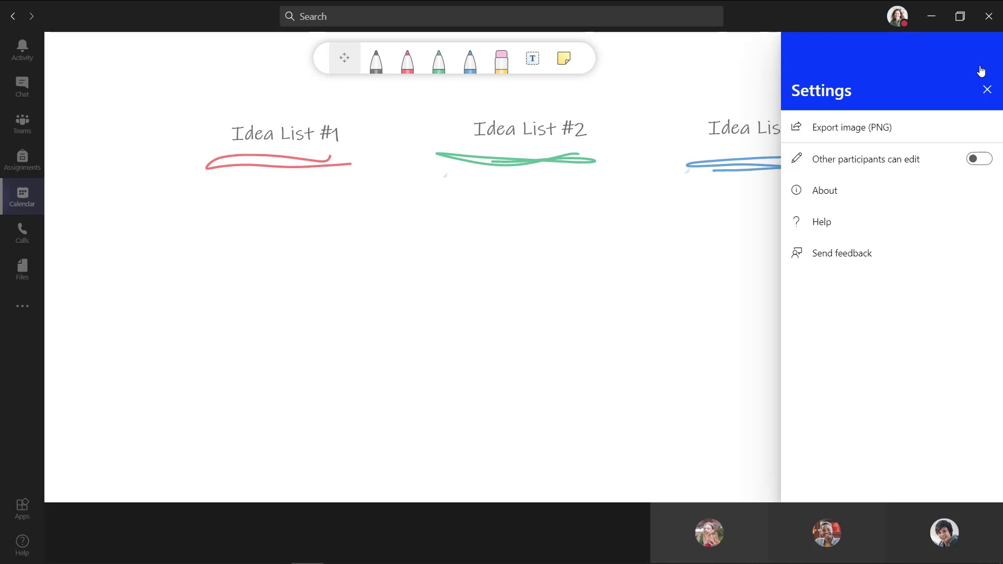
{"action": "left_click", "coordinate": [980, 160]}
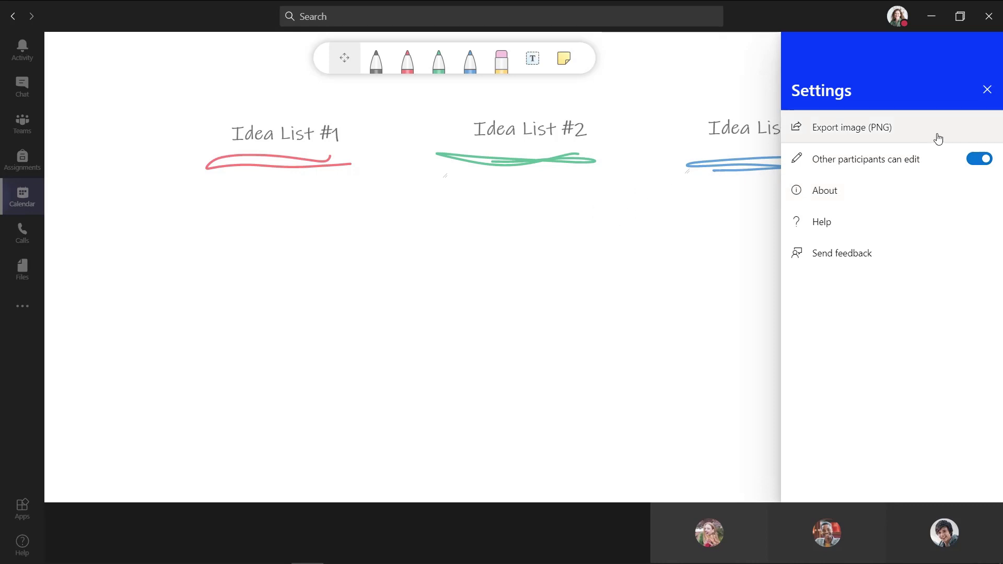
{"action": "left_click", "coordinate": [986, 91]}
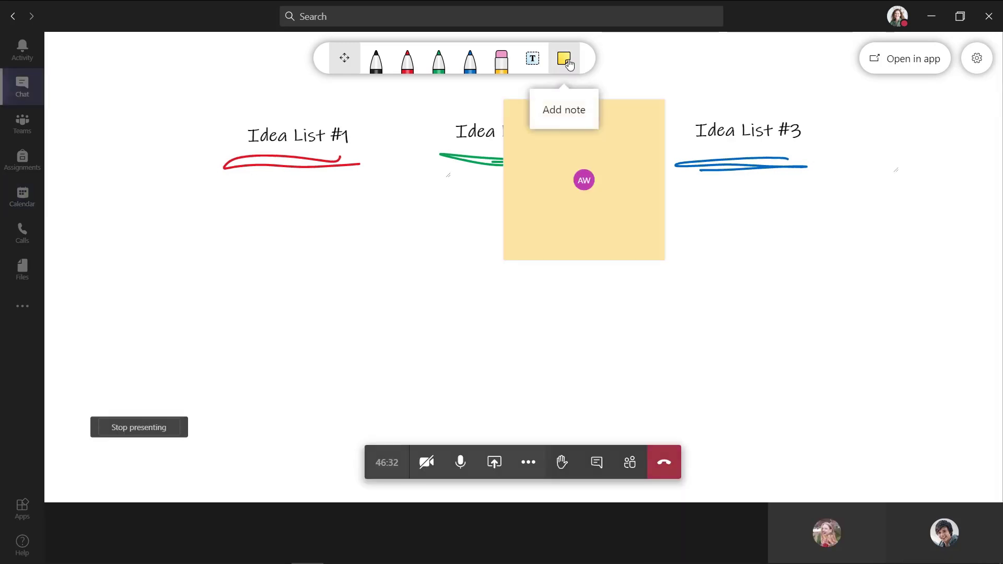
Add a sticky note reading "Red Rovers" and place it under the Idea List #1 heading
{"action": "left_click", "coordinate": [564, 58]}
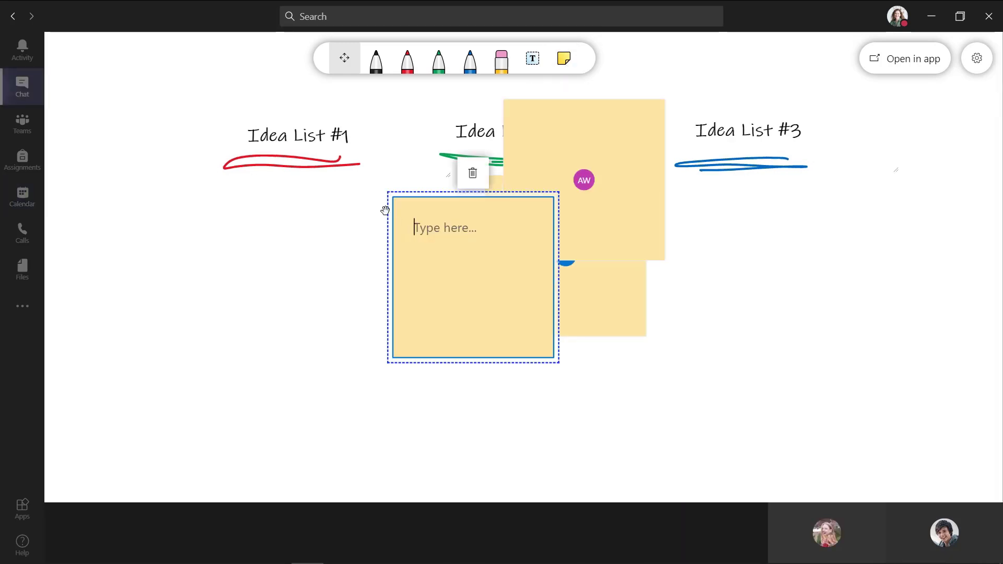
{"action": "type", "text": "Red Rovers"}
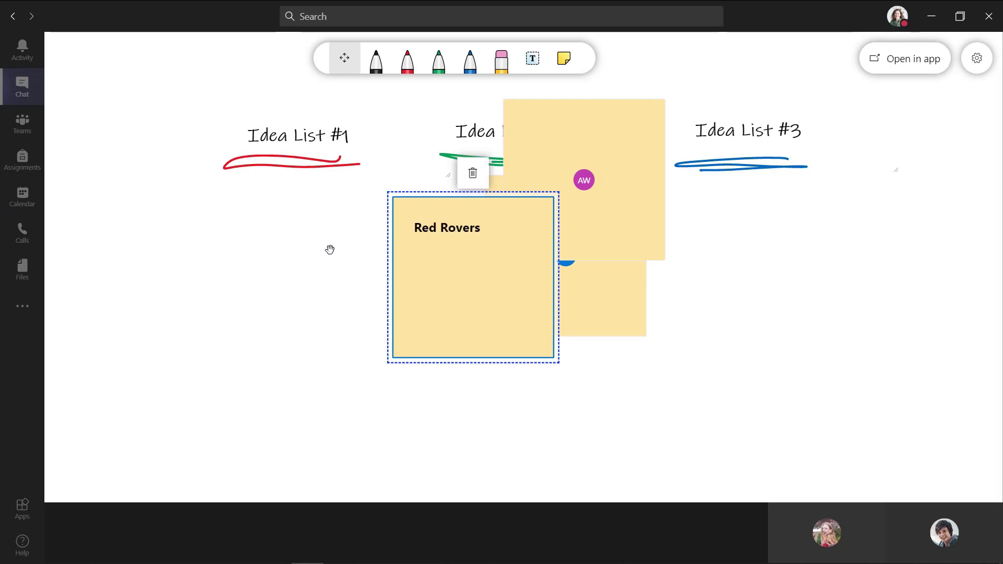
{"action": "left_click", "coordinate": [329, 249]}
{"action": "left_click_drag", "start_coordinate": [410, 257], "coordinate": [228, 262]}
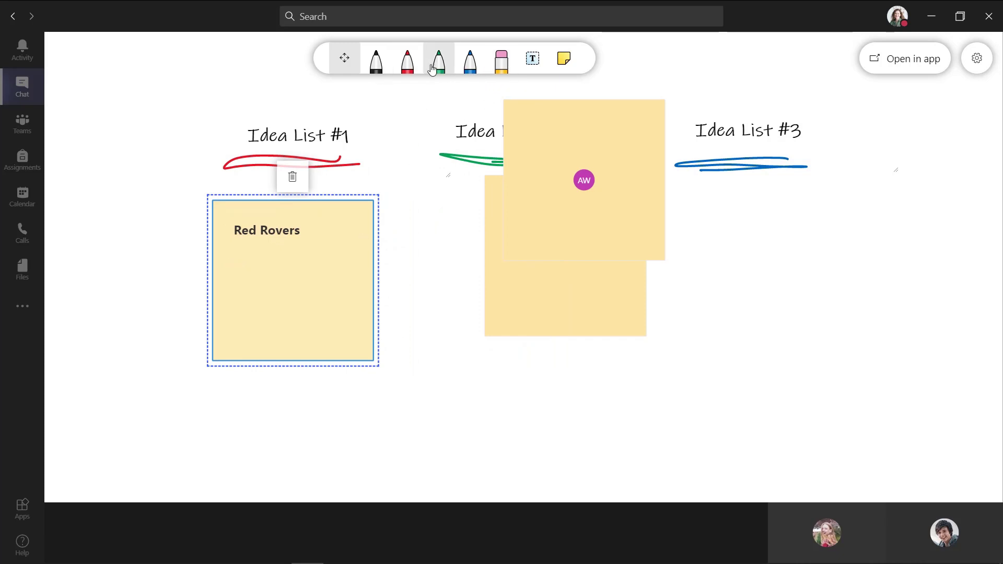
Add another sticky note reading "Red Dragons" and place it below the Red Rovers note
{"action": "left_click", "coordinate": [563, 58]}
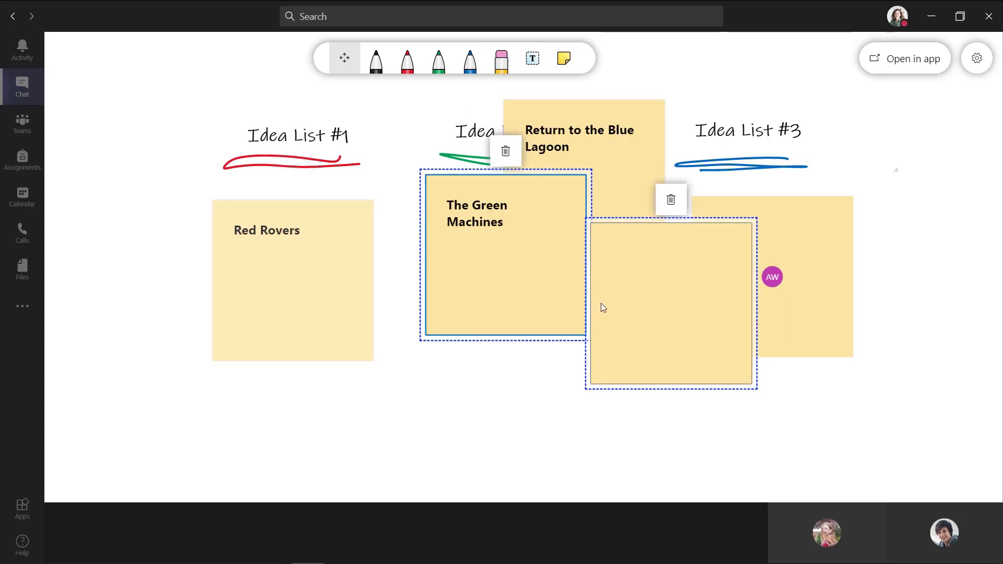
{"action": "left_click_drag", "start_coordinate": [591, 311], "coordinate": [216, 475]}
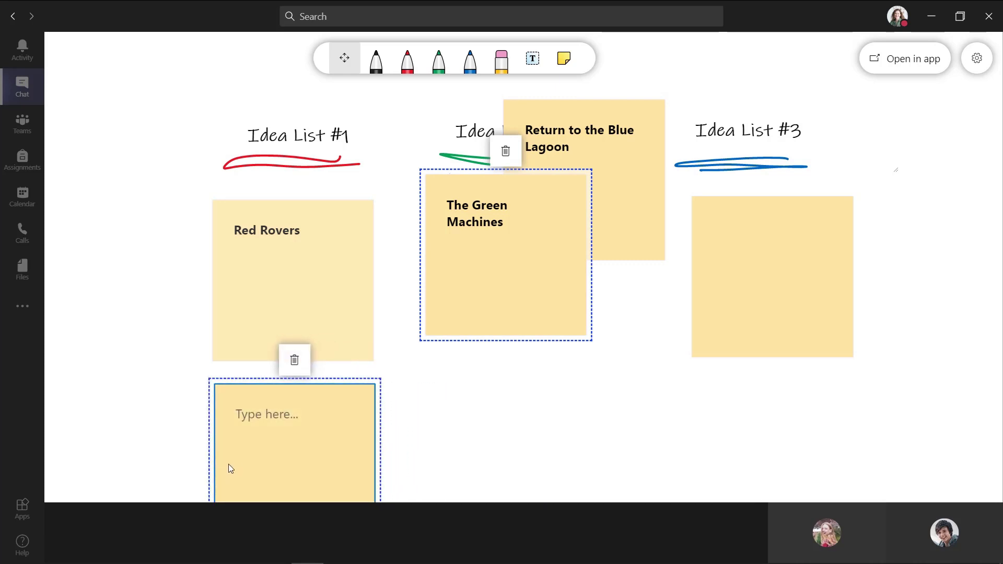
{"action": "left_click", "coordinate": [261, 417]}
{"action": "type", "text": "Red Dragons"}
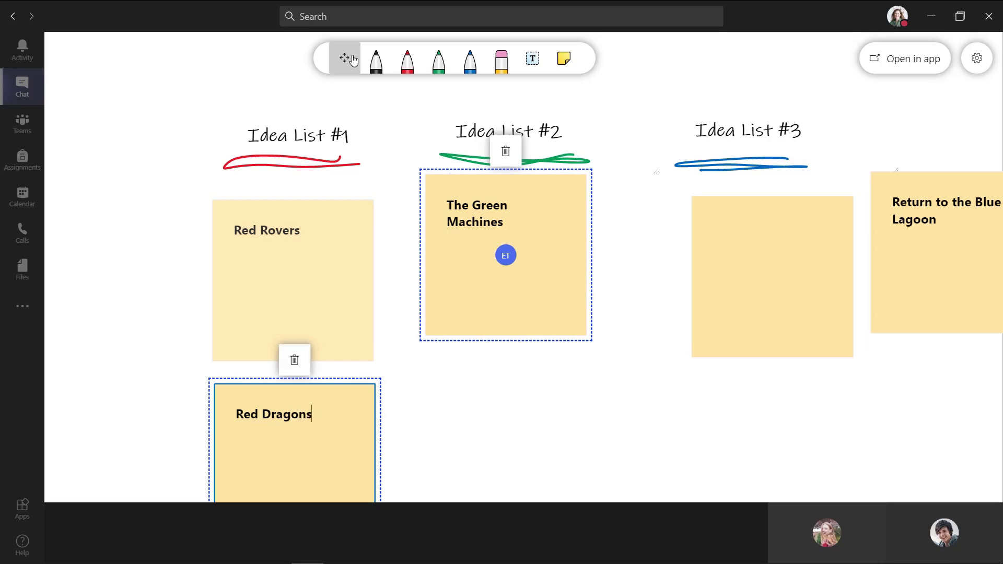
Underline the text on the "The Green Machines" note with the green pen
{"action": "left_click", "coordinate": [439, 58]}
{"action": "left_click", "coordinate": [493, 229]}
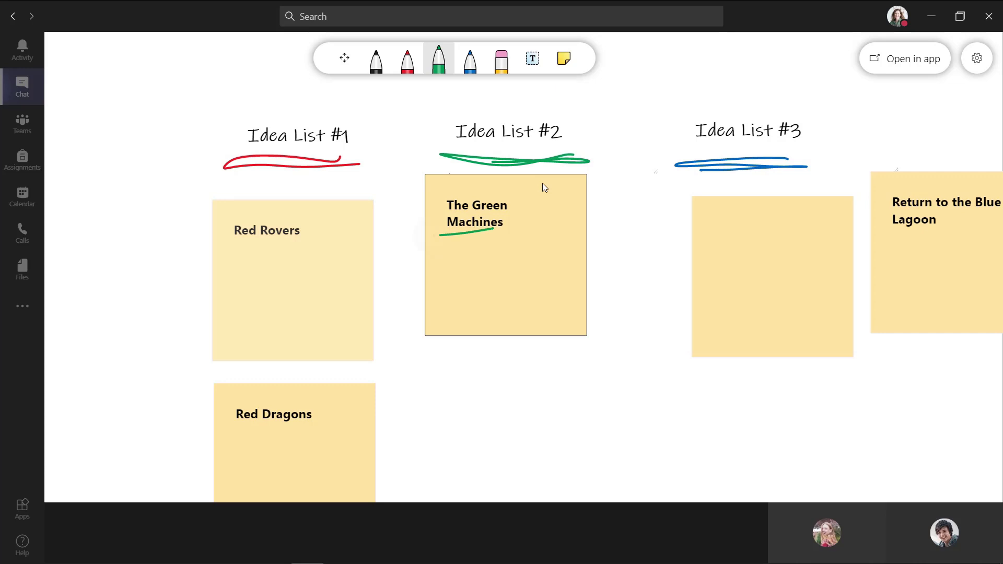
Draw a star on the "Return to the Blue Lagoon" note with the blue pen and put the pen away
{"action": "left_click", "coordinate": [469, 62]}
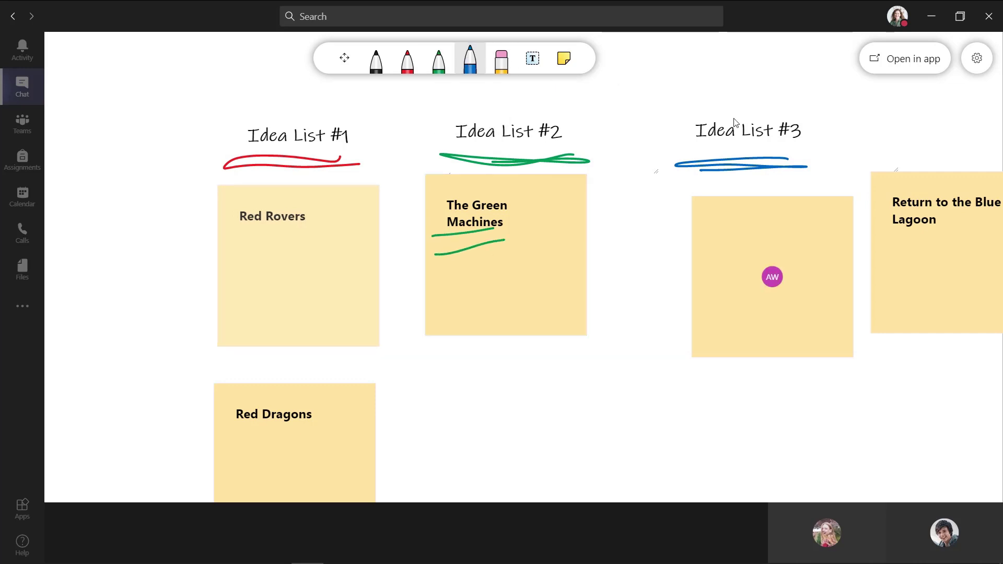
{"action": "left_click", "coordinate": [342, 60]}
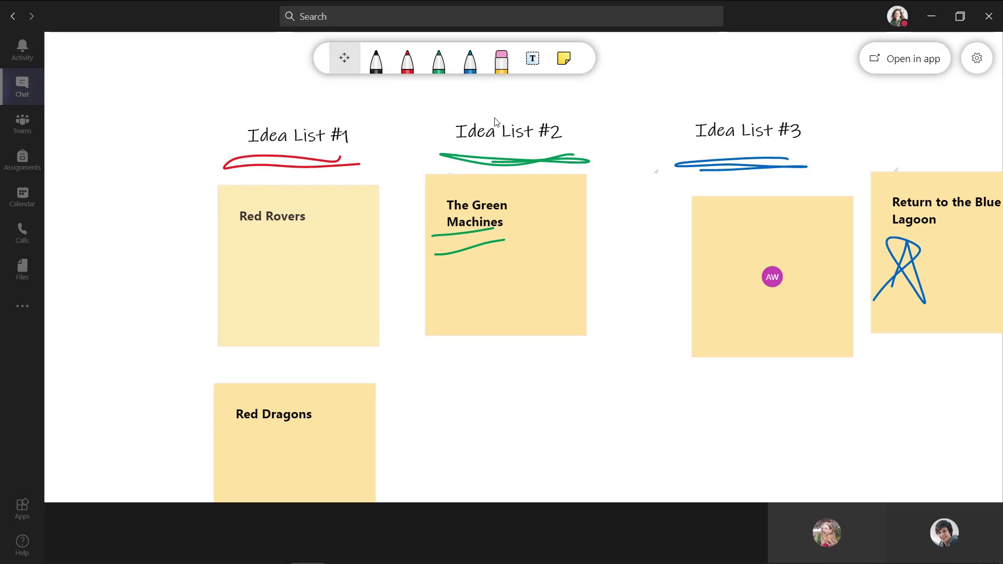
Move the "Return to the Blue Lagoon" note into the Idea List #3 column, below the Blue Steel note
{"action": "scroll", "coordinate": [497, 122], "scroll_direction": "down", "scroll_amount": 3}
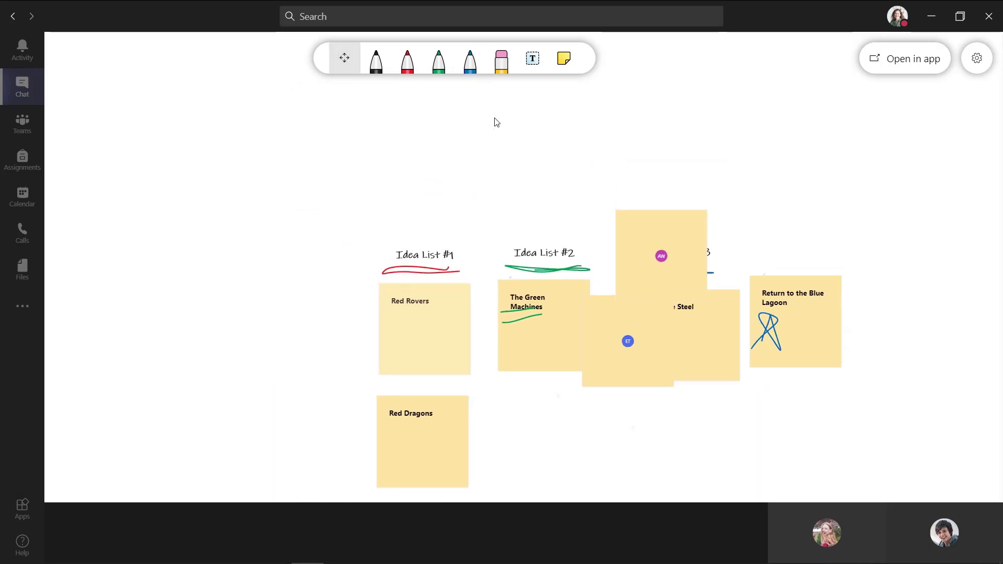
{"action": "scroll", "coordinate": [496, 122], "scroll_direction": "down", "scroll_amount": 4}
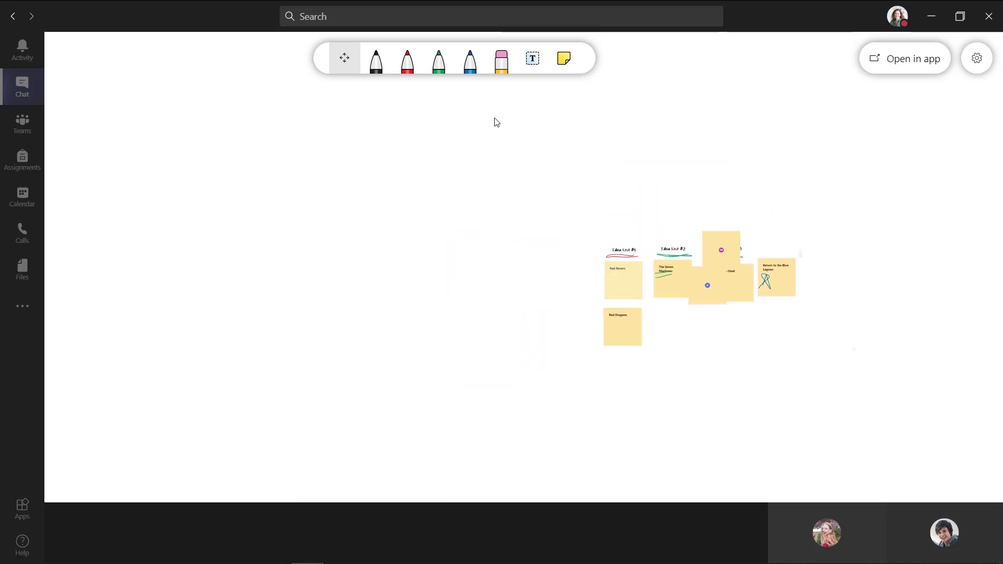
{"action": "scroll", "coordinate": [496, 122], "scroll_direction": "right", "scroll_amount": 4}
{"action": "scroll", "coordinate": [496, 122], "scroll_direction": "up", "scroll_amount": 5}
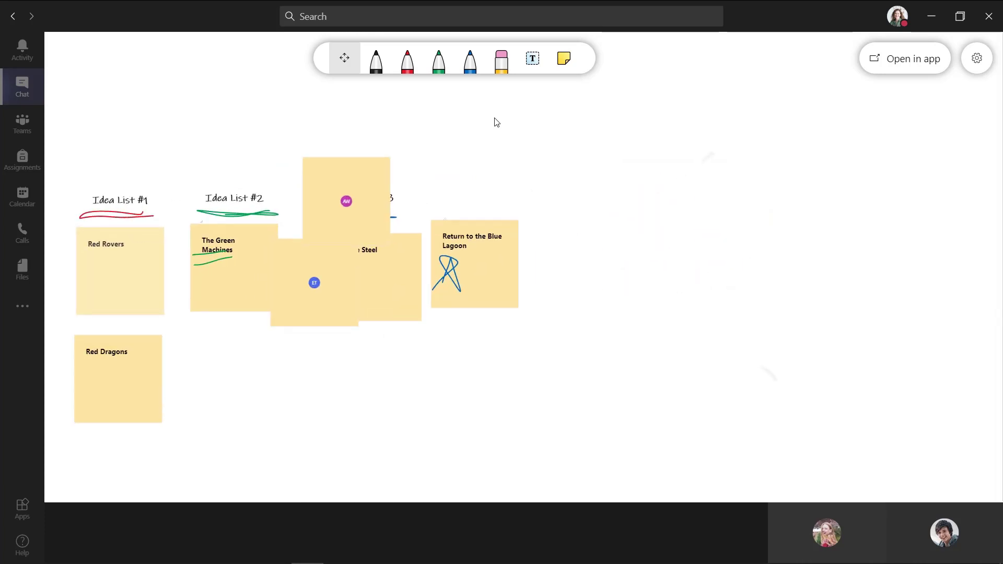
{"action": "scroll", "coordinate": [496, 123], "scroll_direction": "up", "scroll_amount": 2}
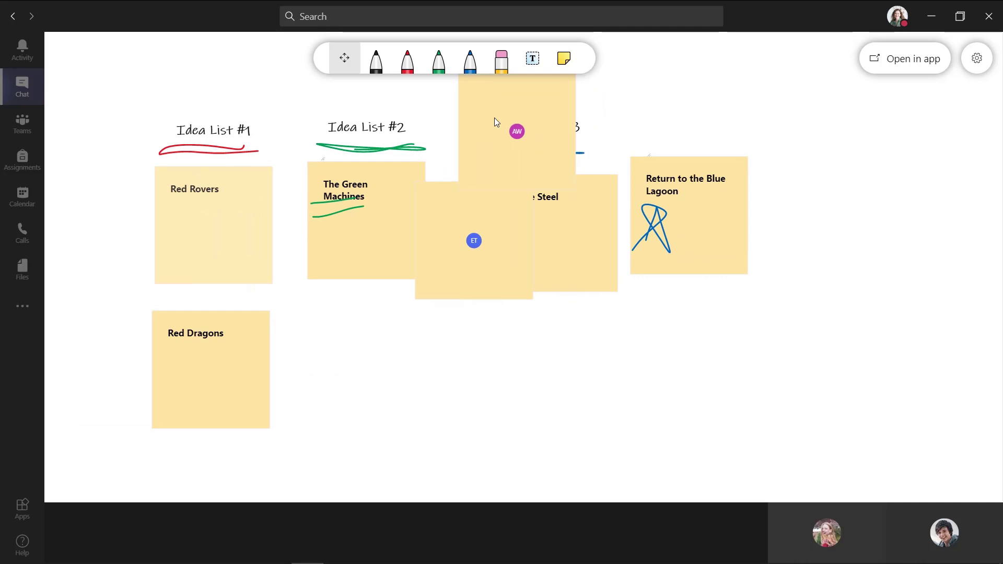
{"action": "scroll", "coordinate": [496, 122], "scroll_direction": "left", "scroll_amount": 3}
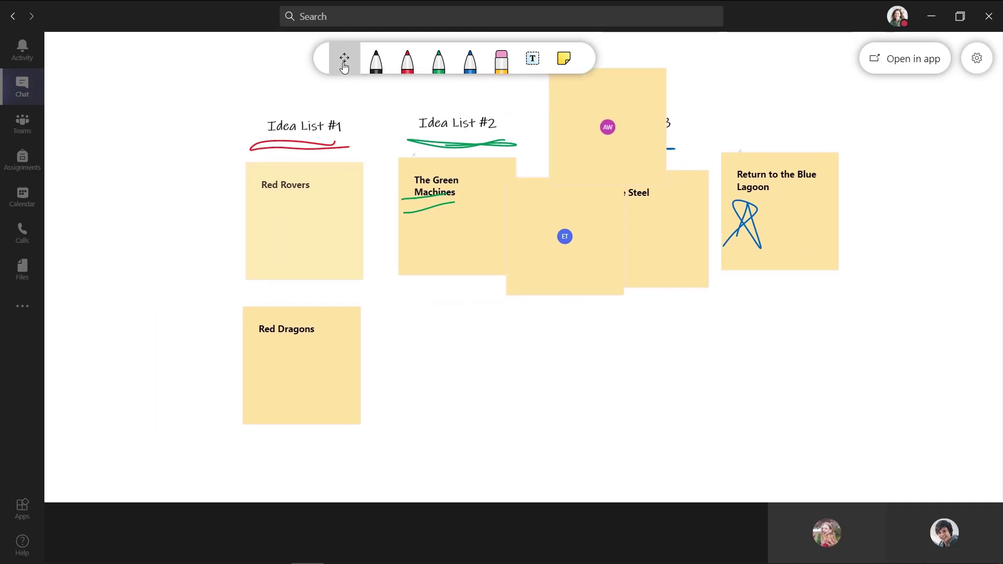
{"action": "left_click", "coordinate": [755, 162]}
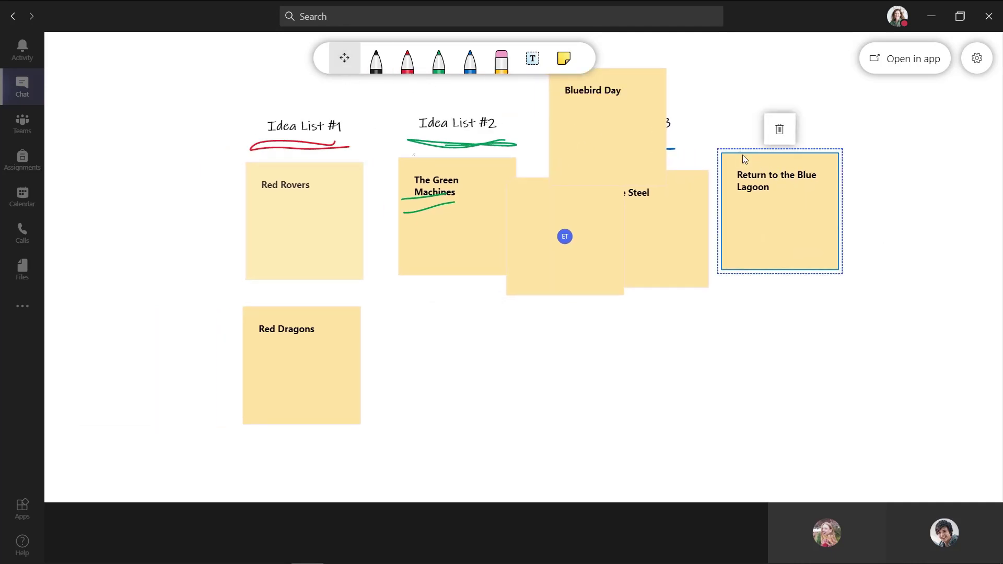
{"action": "mouse_move", "coordinate": [742, 160]}
{"action": "left_mouse_down"}
{"action": "mouse_move", "coordinate": [735, 211]}
{"action": "mouse_move", "coordinate": [675, 331]}
{"action": "mouse_move", "coordinate": [628, 320]}
{"action": "left_mouse_up"}
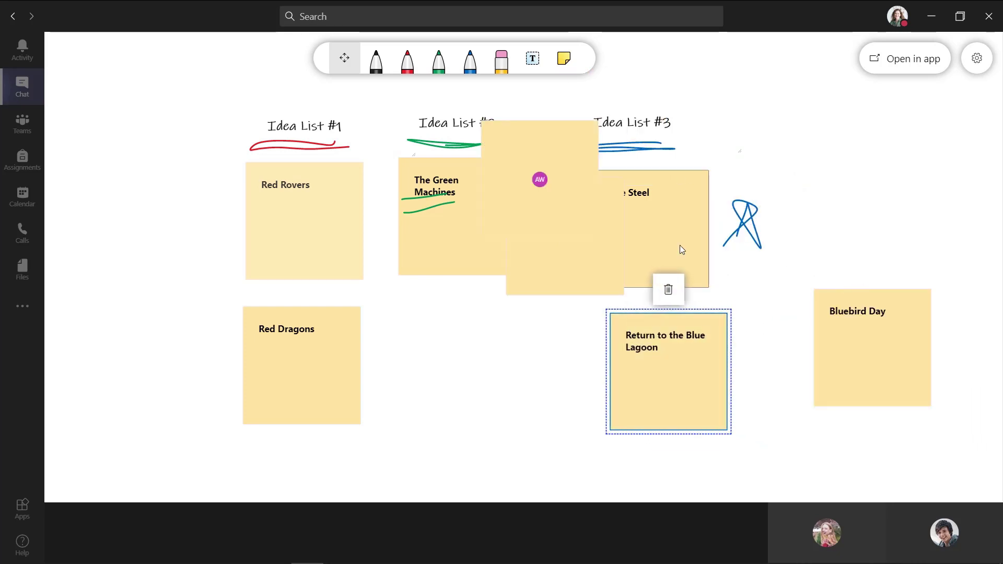
Place the "Bluebird Day" note below "Return to the Blue Lagoon" and move the blank note to the empty area beyond Idea List #3
{"action": "left_click", "coordinate": [844, 297]}
{"action": "left_click_drag", "start_coordinate": [841, 291], "coordinate": [646, 450]}
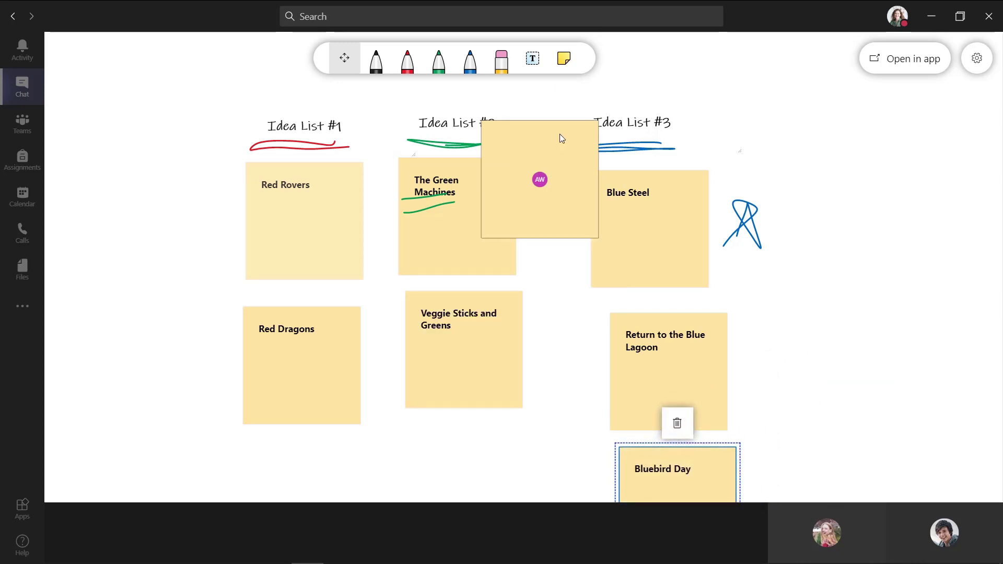
{"action": "left_click_drag", "start_coordinate": [557, 131], "coordinate": [875, 164]}
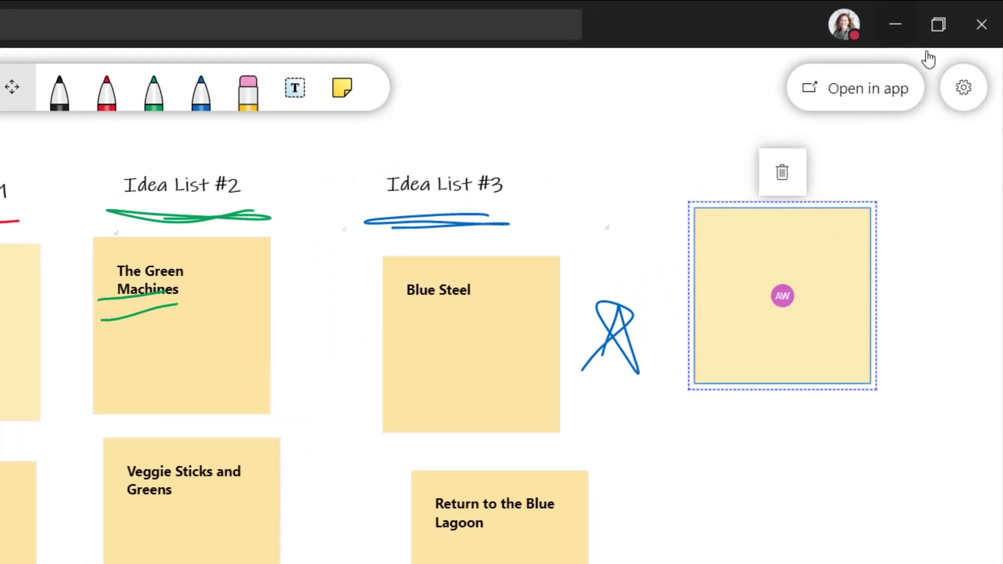
Turn off editing of the whiteboard for other participants and close the settings
{"action": "left_click", "coordinate": [980, 66]}
{"action": "left_click", "coordinate": [970, 104]}
{"action": "left_click", "coordinate": [960, 259]}
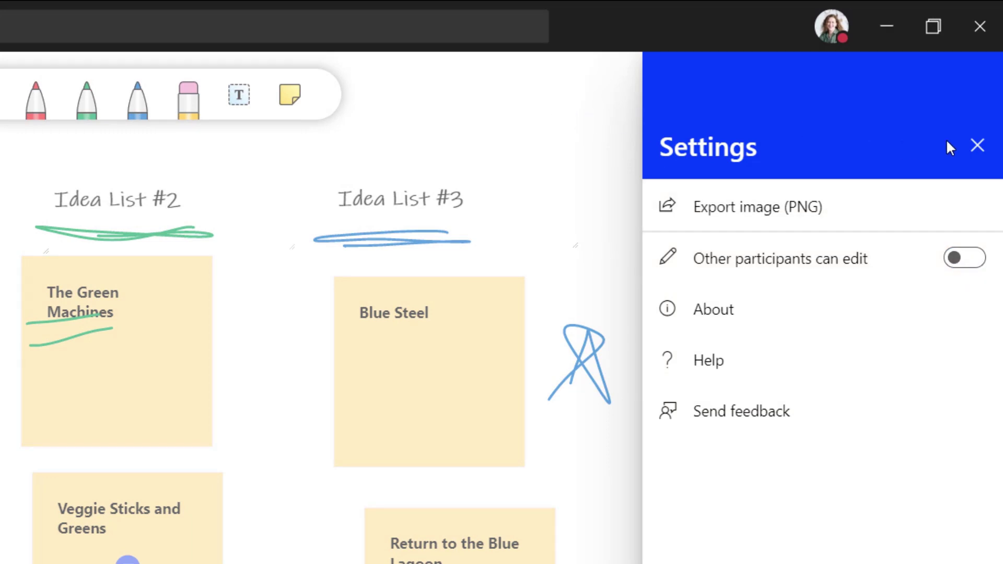
{"action": "left_click", "coordinate": [977, 146]}
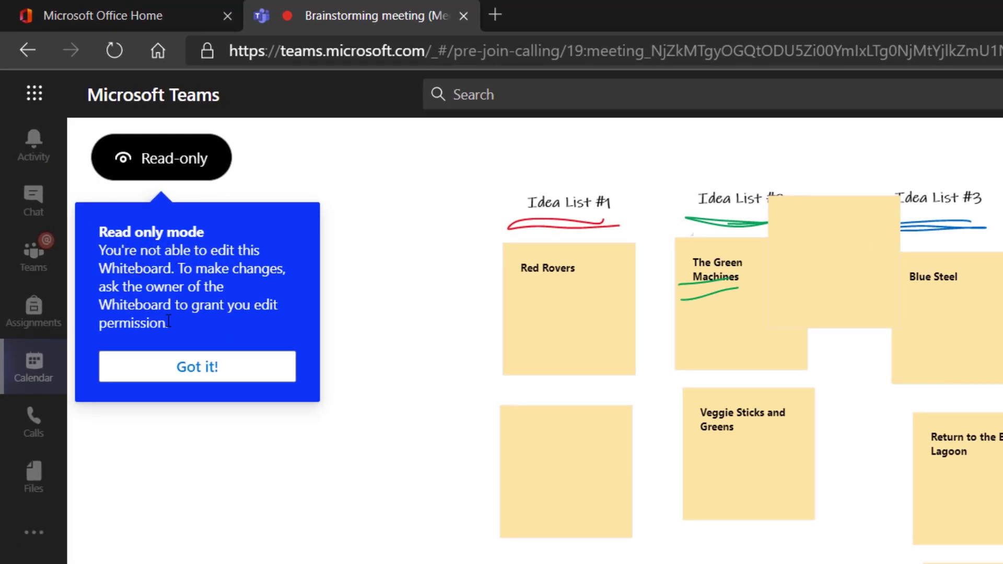
Dismiss the read-only notice in the participant's browser view and join the Brainstorming meeting from the Teams desktop app
{"action": "left_click", "coordinate": [203, 374]}
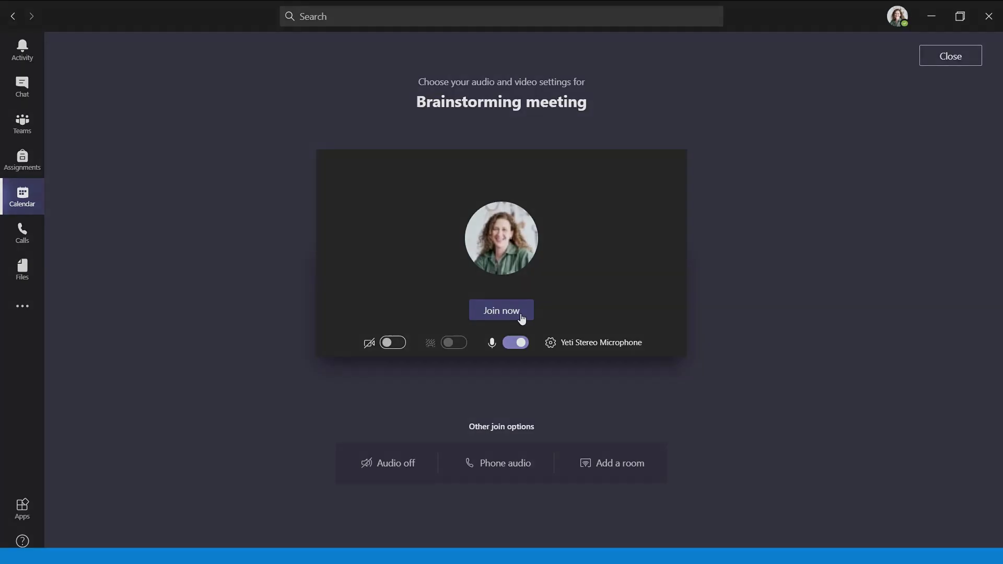
{"action": "left_click", "coordinate": [521, 315]}
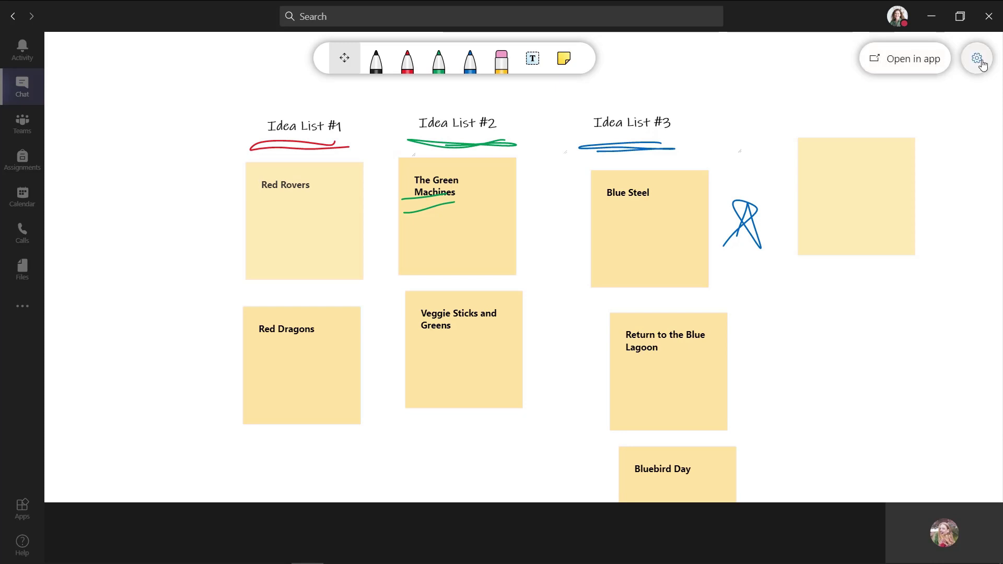
Look at the PNG image export option in the whiteboard settings and close the settings
{"action": "left_click", "coordinate": [977, 59]}
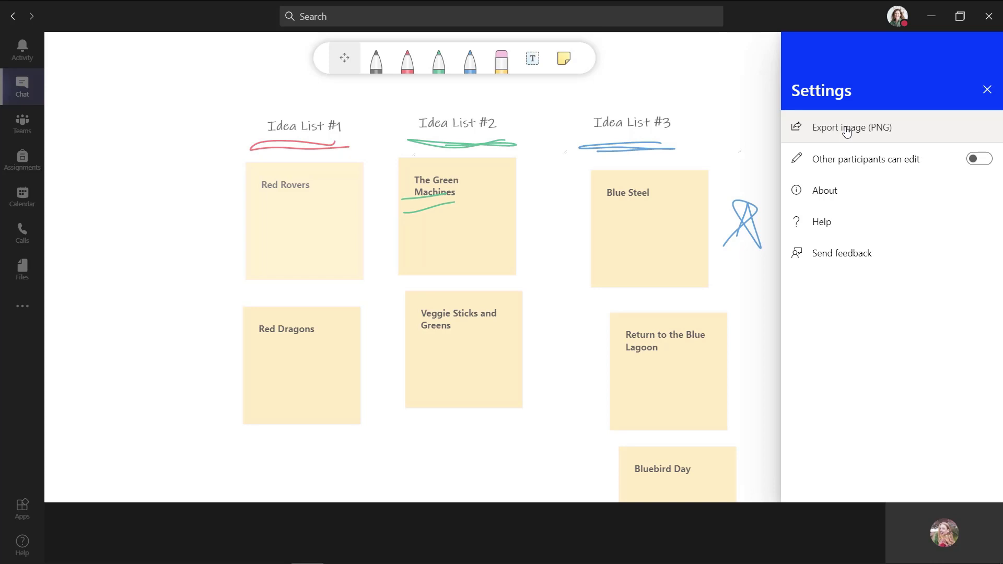
{"action": "left_click", "coordinate": [985, 90]}
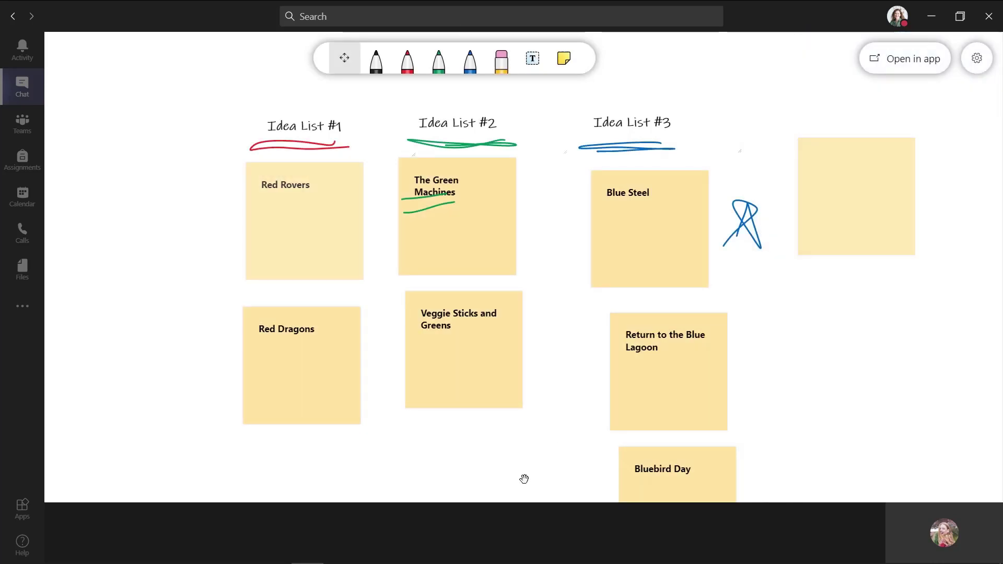
Leave the meeting and open the saved whiteboard from the Brainstorming meeting chat
{"action": "mouse_move", "coordinate": [470, 543]}
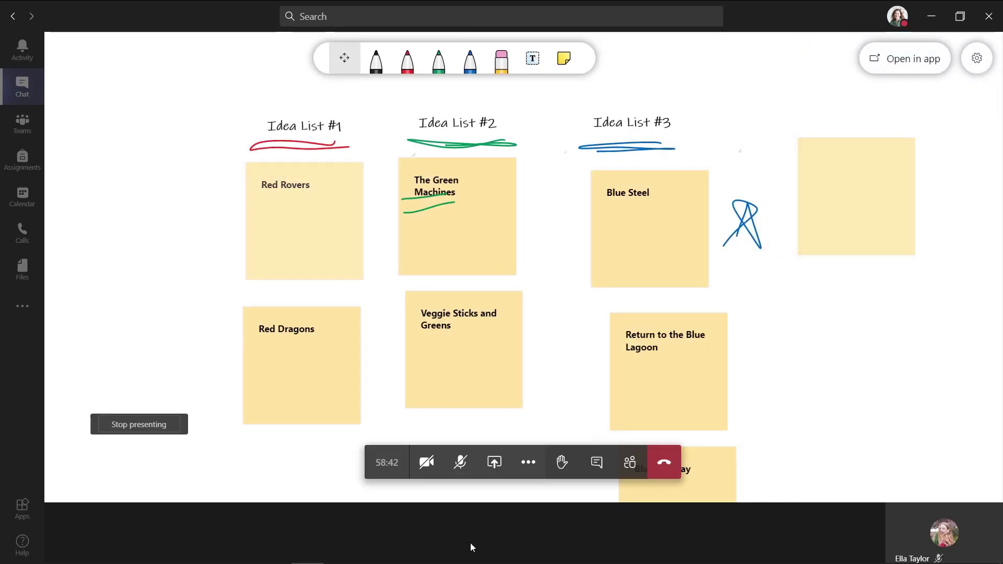
{"action": "left_click", "coordinate": [663, 470]}
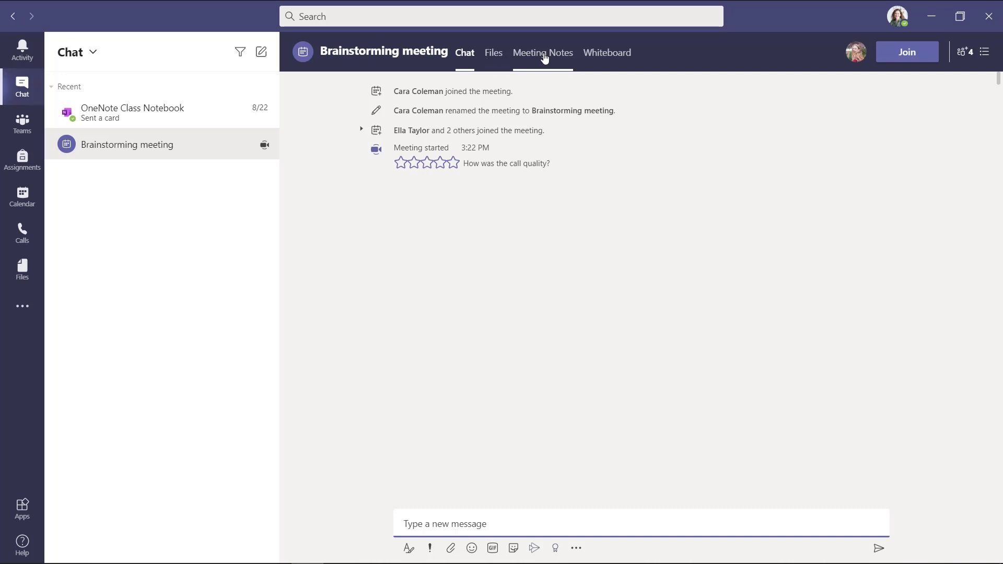
{"action": "left_click", "coordinate": [615, 56]}
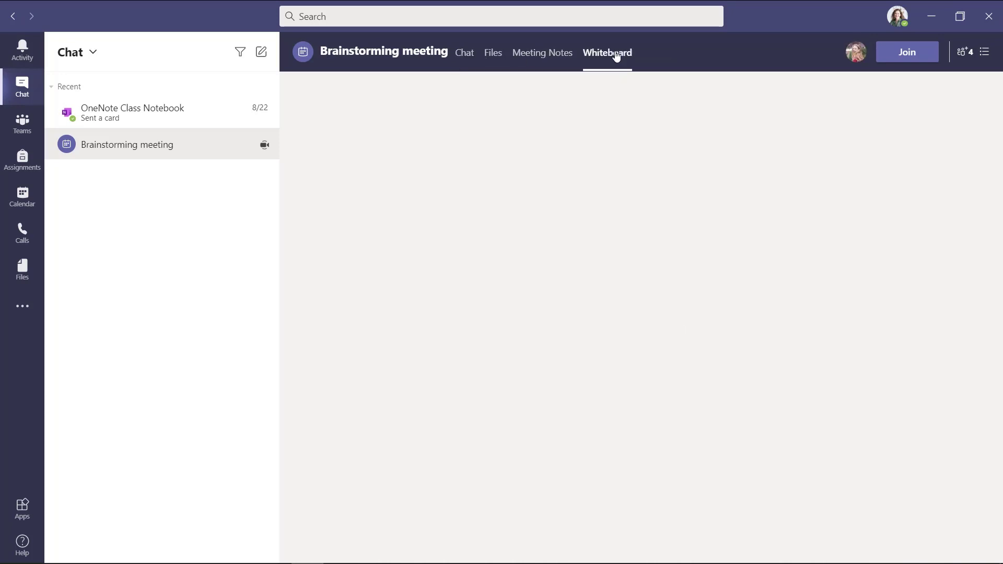